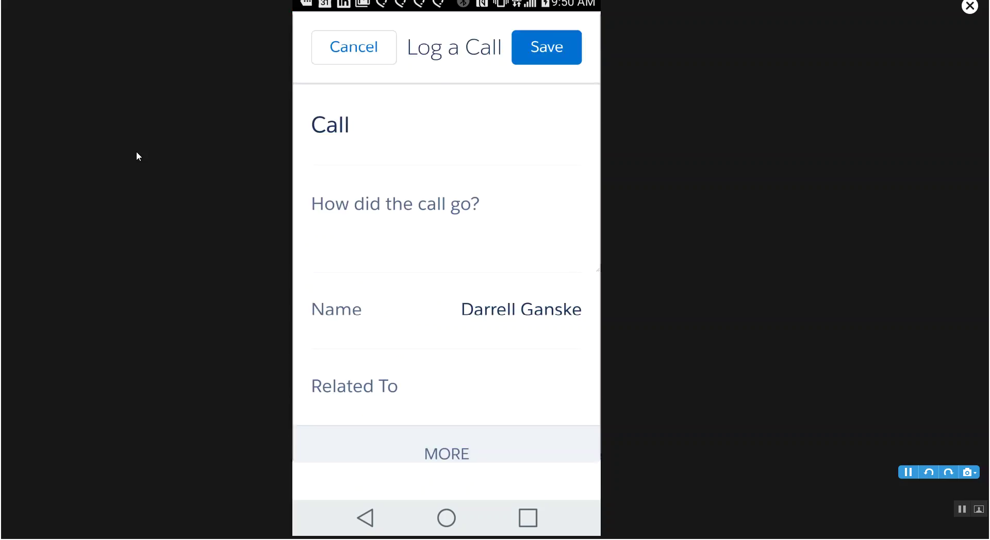
Change the call log subject from Call to 'Rig' and note the call went 'Great'.
key("BackSpace")
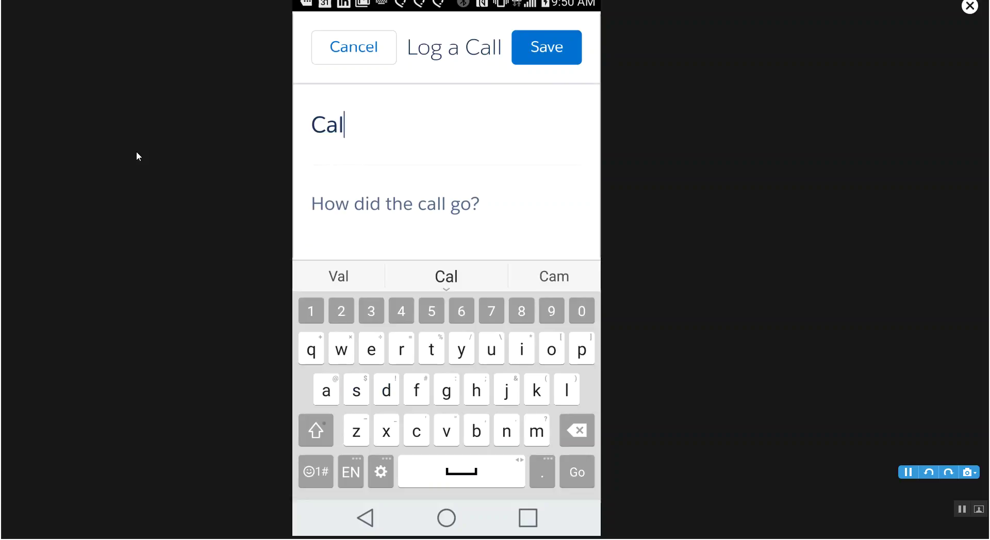
key("BackSpace")
key("BackSpace")
key("BackSpace")
type("R")
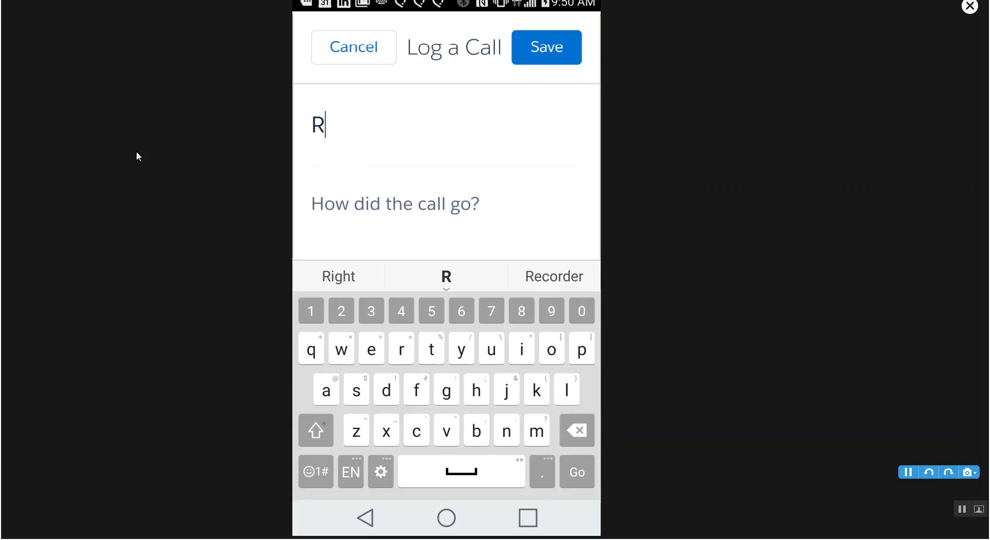
type("ig")
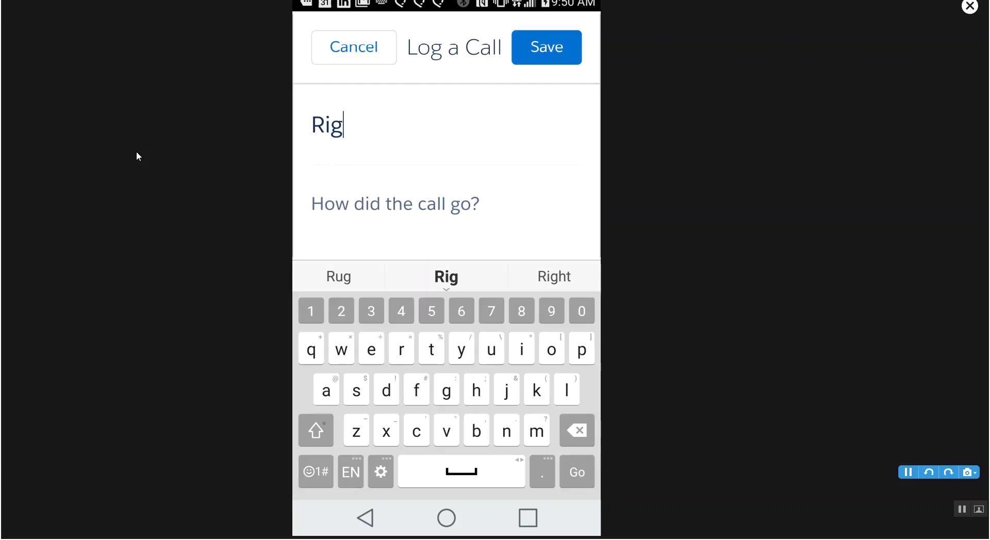
key("Tab")
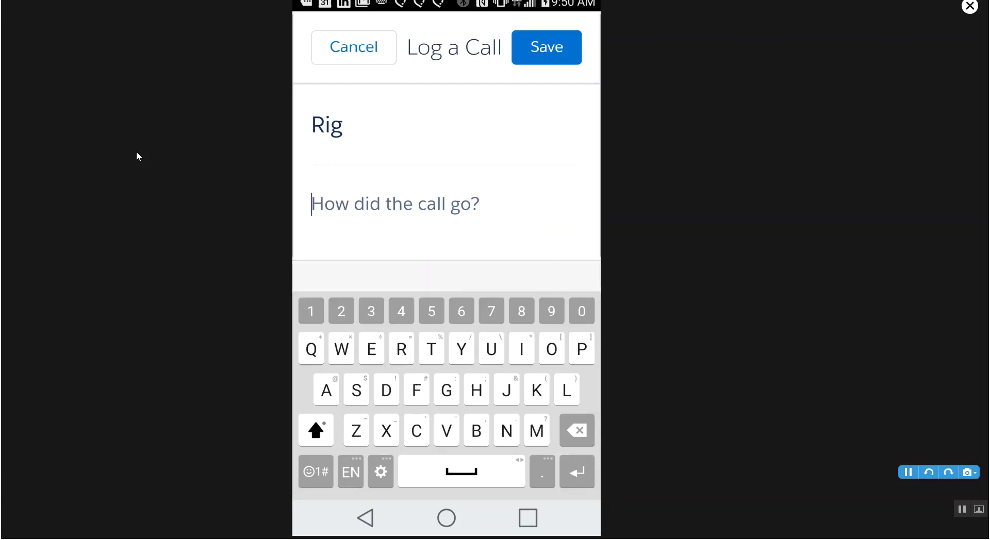
type("Grea")
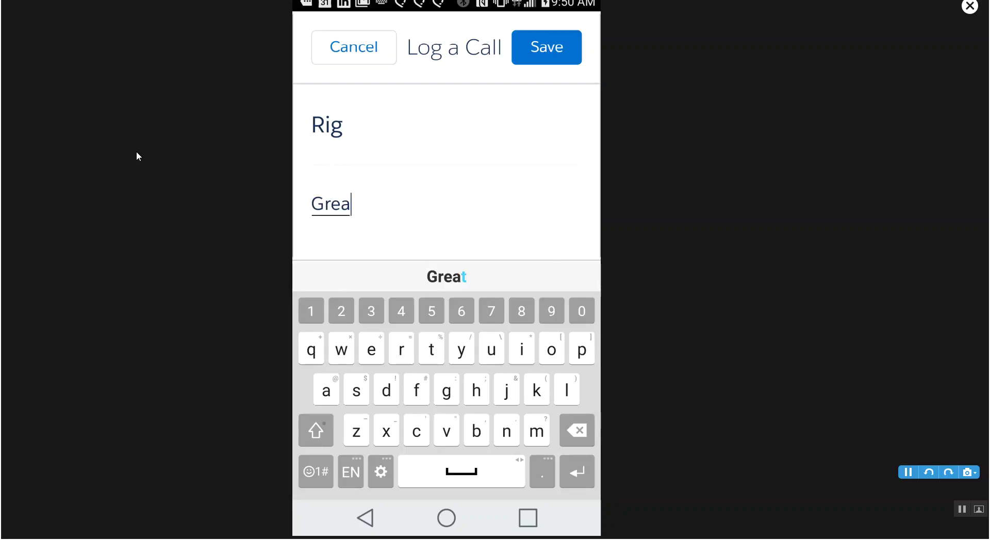
type("t")
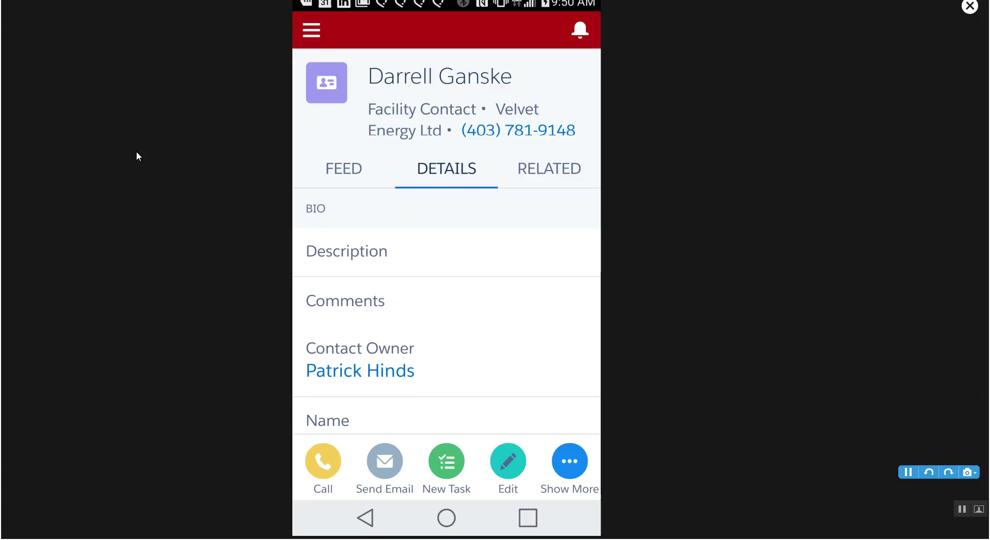
scroll(446, 289, "down", 10)
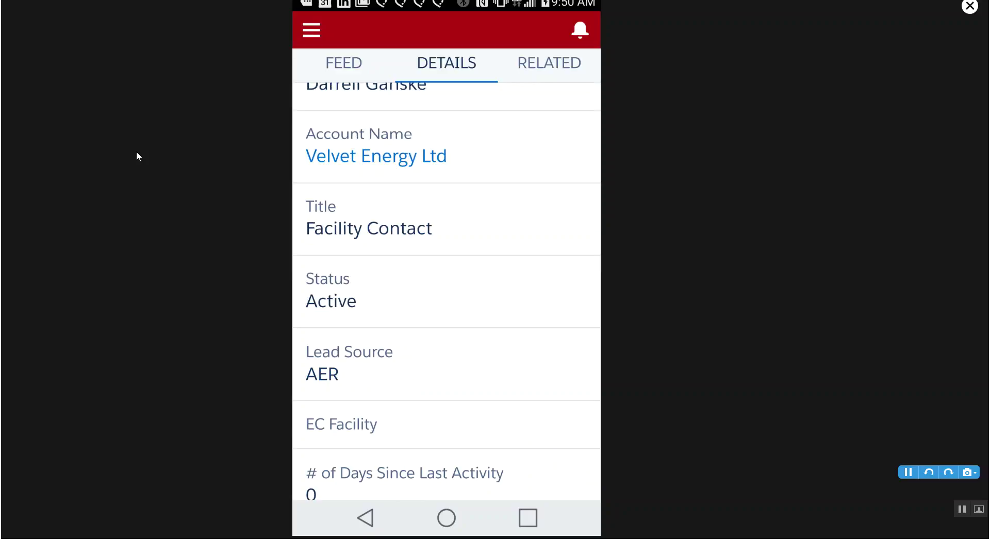